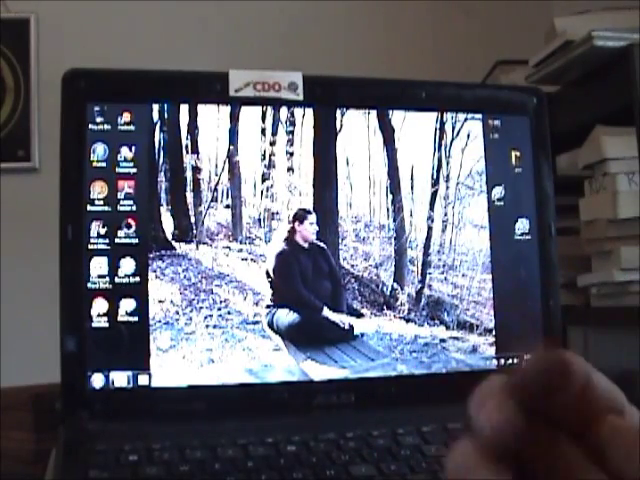
- Open the desktop video folder and start the PPM video playing
{"action": "double_click", "coordinate": [521, 228]}
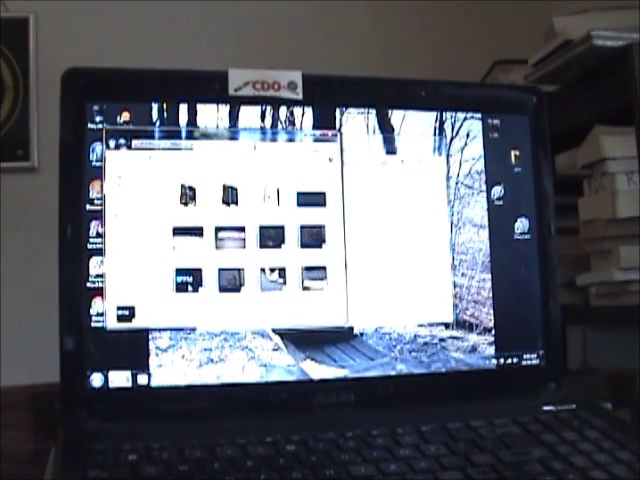
{"action": "double_click", "coordinate": [189, 284]}
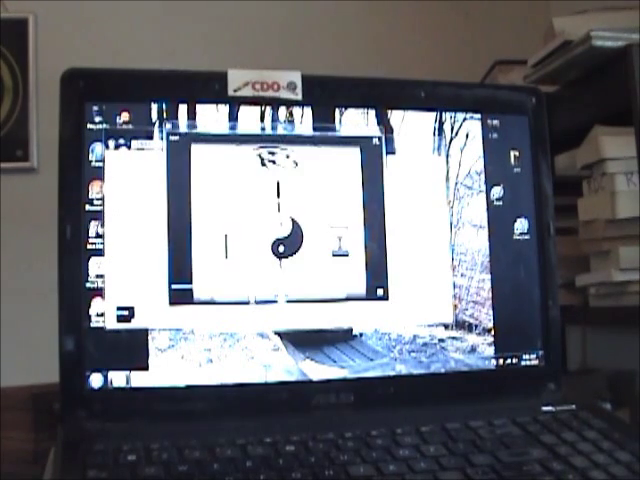
- Close the finished PPM video and open a preview window over the folder
{"action": "key", "text": "alt+F4"}
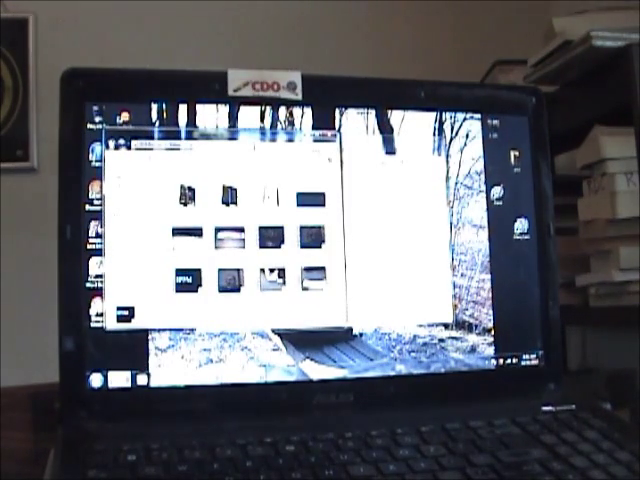
{"action": "key", "text": "Return"}
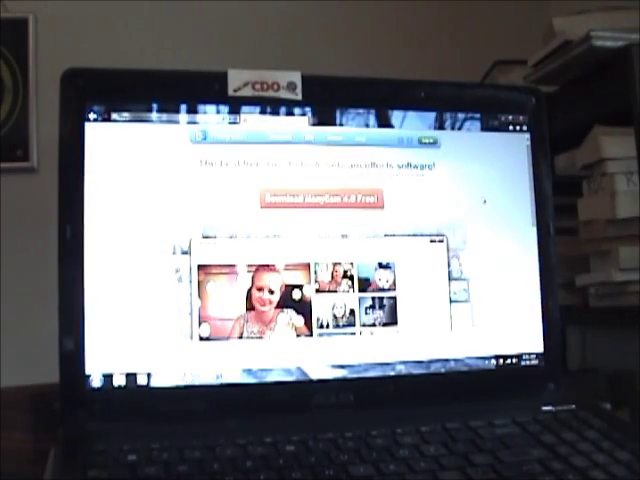
- Leave the ManyCam download page and show the forest-wallpaper desktop
{"action": "key", "text": "super+d"}
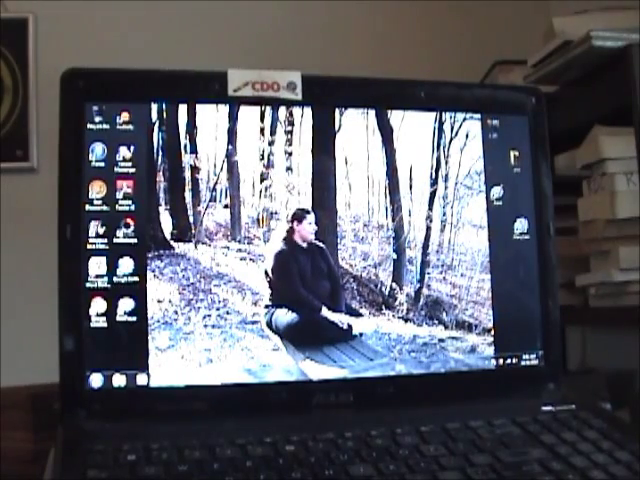
- Launch ManyCam from its desktop icon and bring up the Videos library folder
{"action": "double_click", "coordinate": [520, 226]}
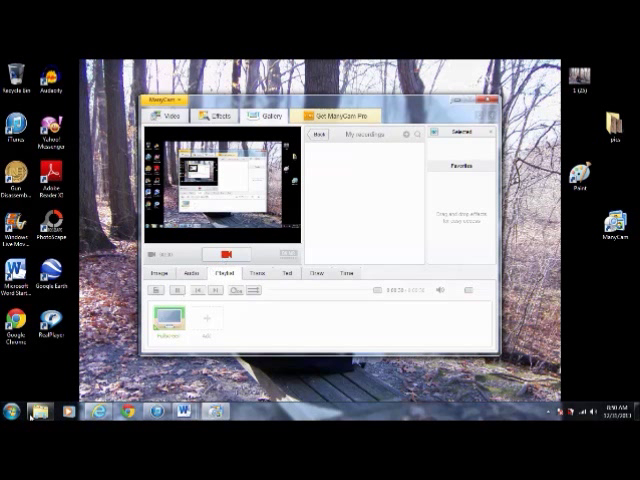
{"action": "left_click", "coordinate": [38, 412]}
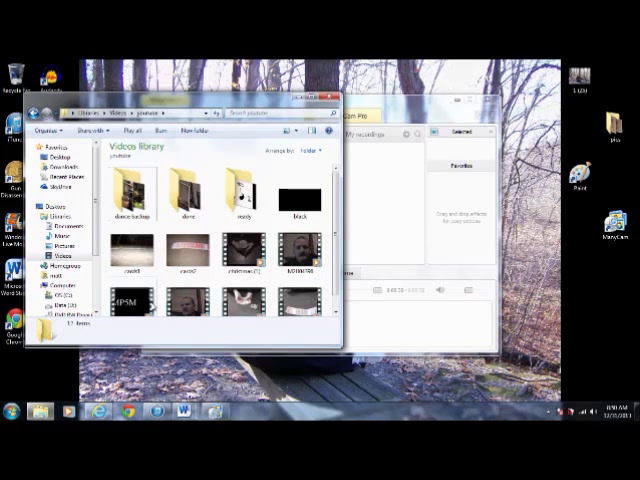
{"action": "left_click_drag", "start_coordinate": [335, 231], "coordinate": [337, 246]}
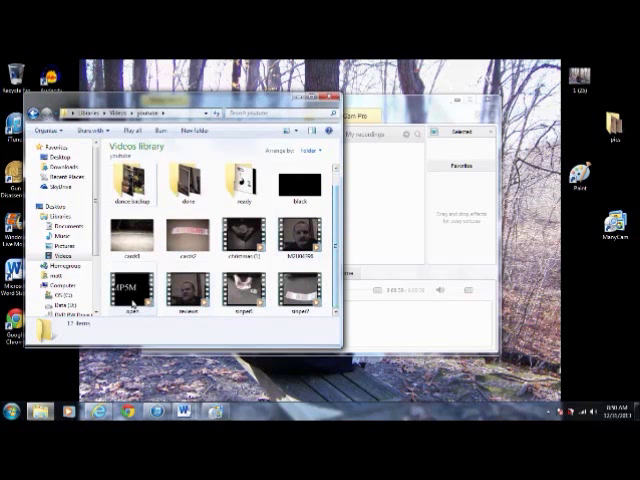
- Play the 'open' video from the Videos library in Windows Media Player
{"action": "left_click", "coordinate": [131, 296]}
{"action": "double_click", "coordinate": [131, 290]}
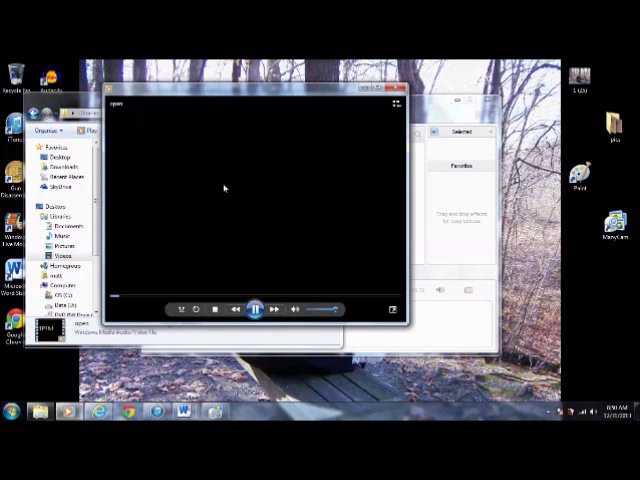